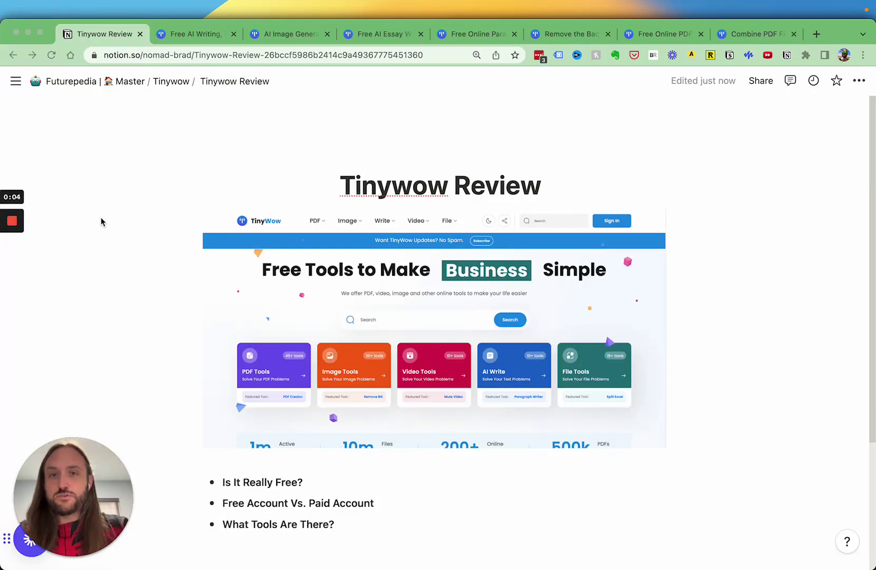
scroll(109, 226, down, 1)
scroll(131, 273, down, 3)
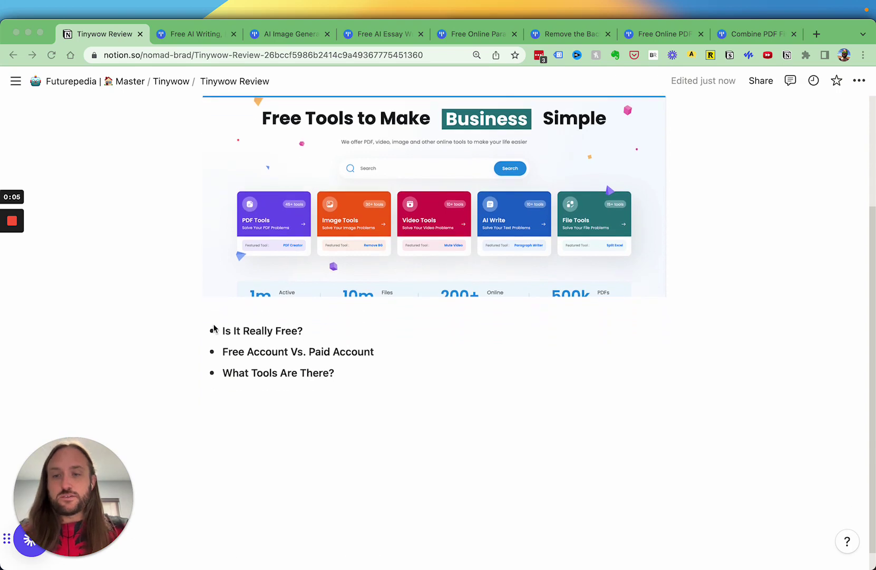
- Browse the TinyWow homepage's five tool categories and Most Popular Tools, then reopen the Notion review
click(180, 37)
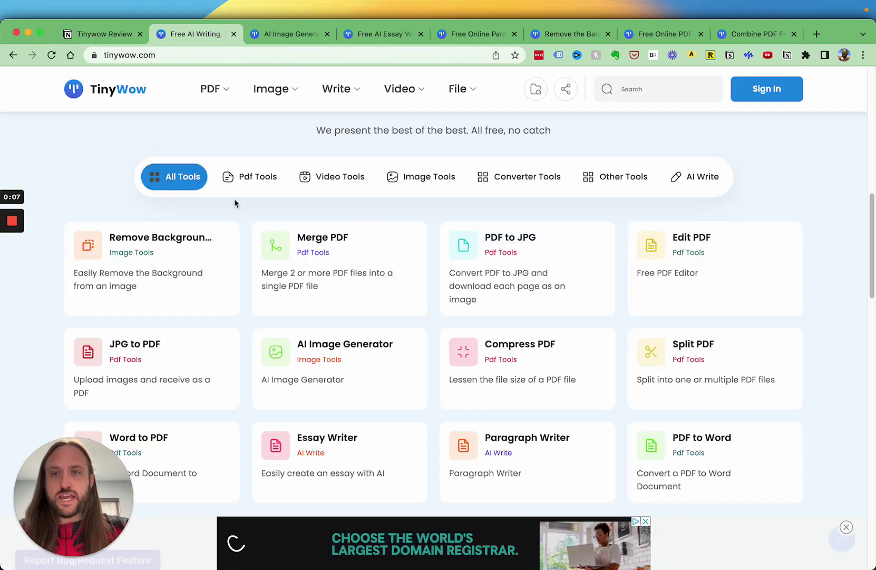
scroll(248, 216, down, 1)
scroll(247, 216, up, 1)
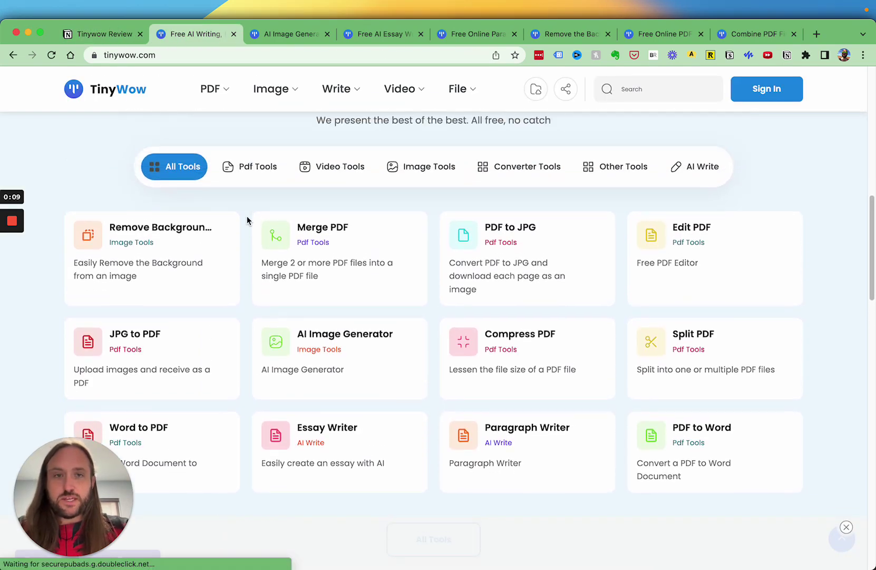
scroll(245, 226, down, 1)
scroll(245, 236, up, 1)
scroll(244, 236, down, 1)
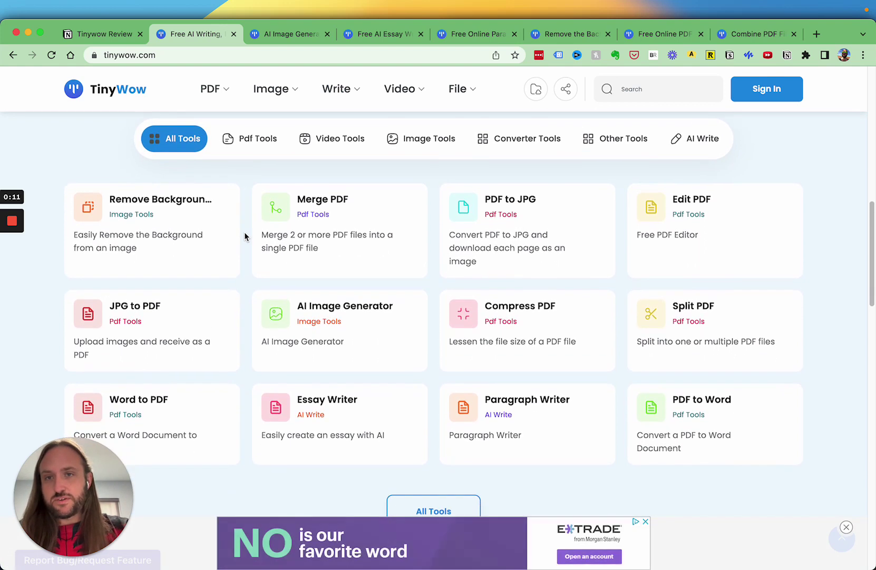
scroll(245, 236, up, 1)
scroll(244, 236, down, 1)
scroll(245, 236, down, 1)
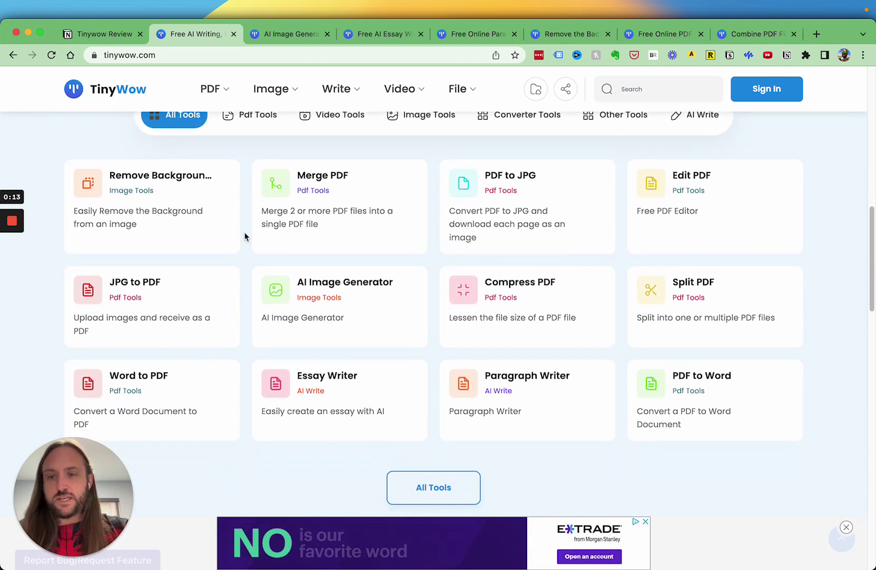
scroll(244, 236, up, 1)
scroll(226, 237, up, 6)
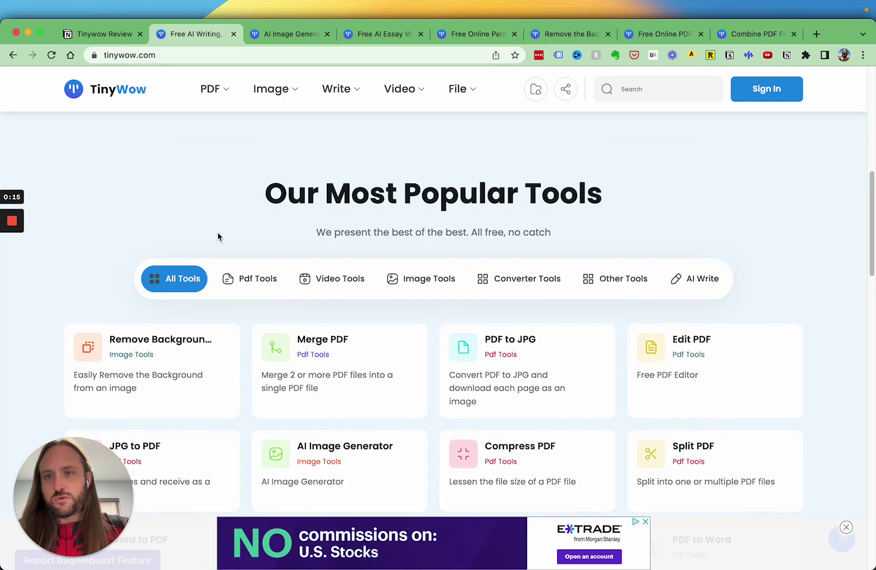
scroll(94, 245, up, 2)
scroll(93, 240, up, 2)
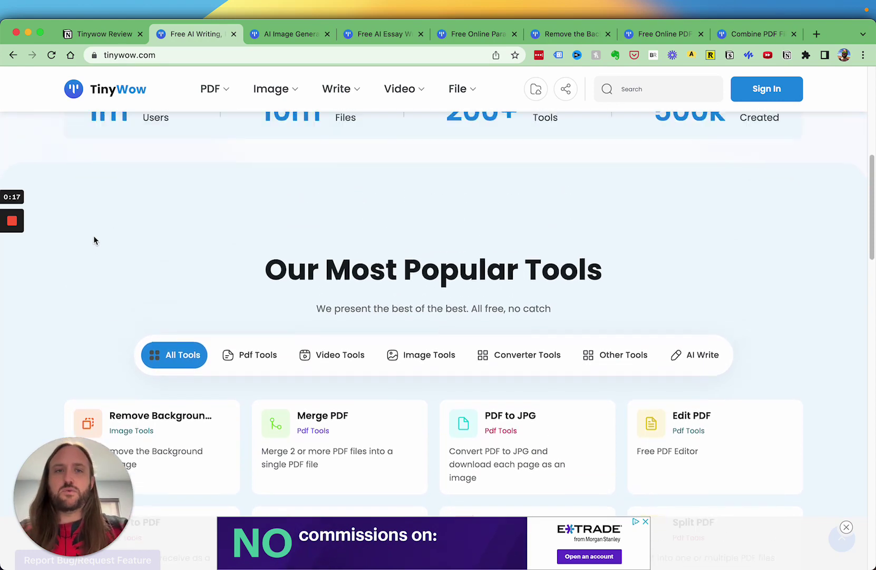
scroll(94, 237, up, 2)
scroll(99, 254, up, 6)
scroll(107, 275, up, 3)
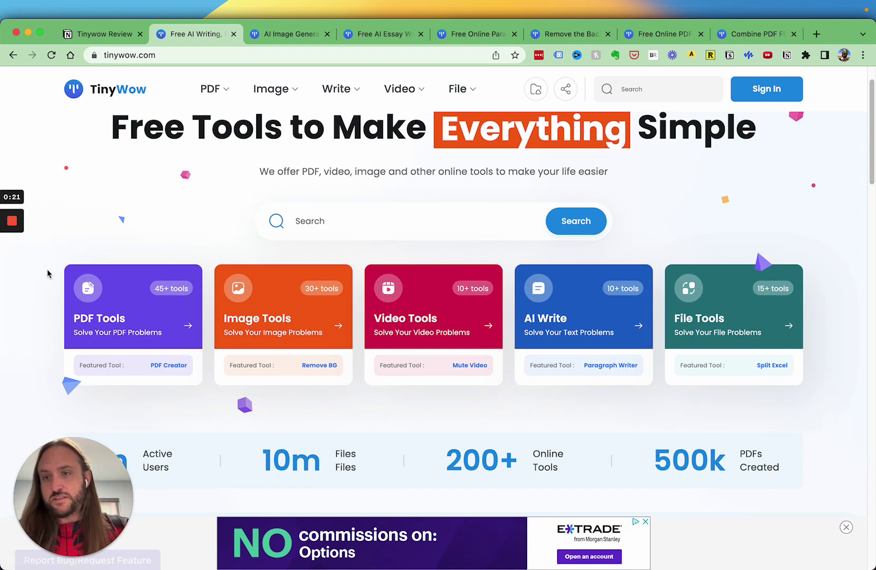
scroll(48, 272, down, 1)
scroll(47, 272, down, 1)
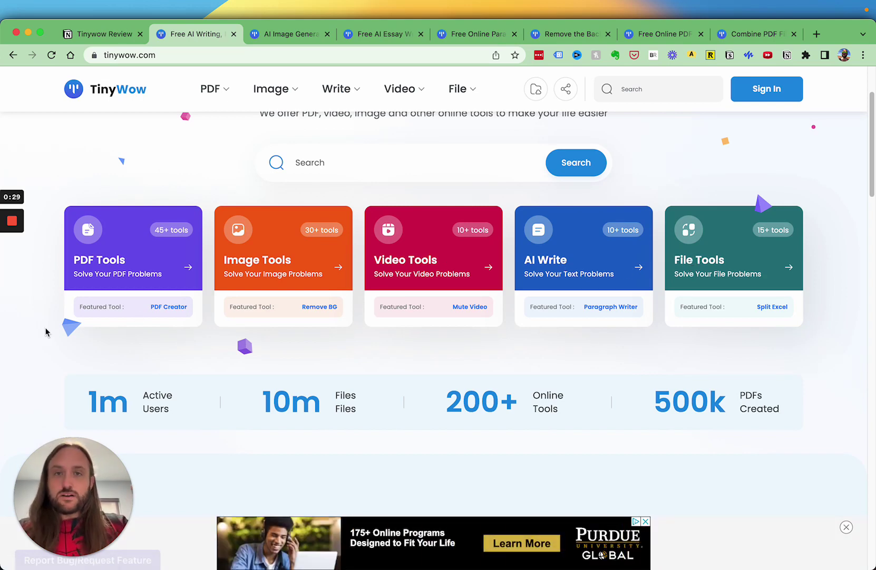
scroll(46, 332, down, 1)
scroll(46, 332, down, 3)
scroll(47, 331, down, 3)
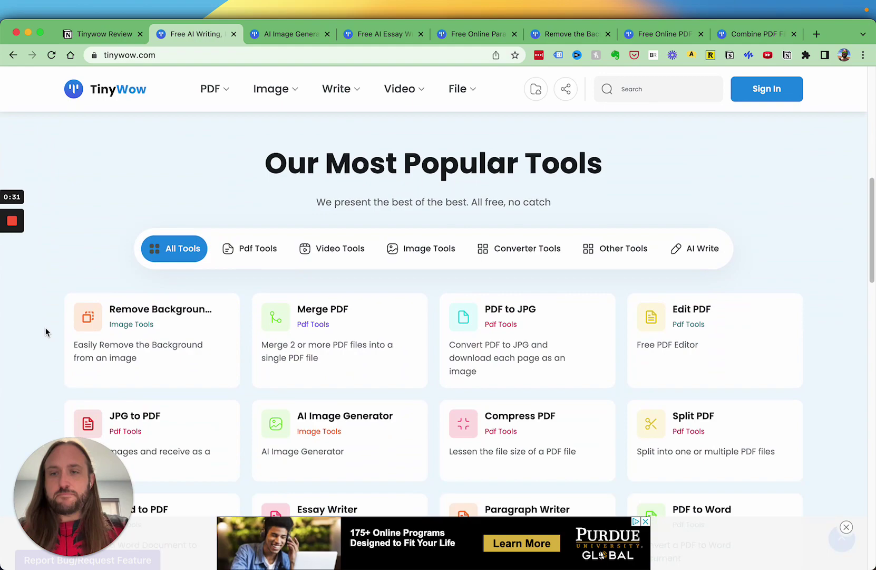
scroll(45, 329, down, 1)
scroll(46, 329, up, 3)
scroll(53, 296, up, 4)
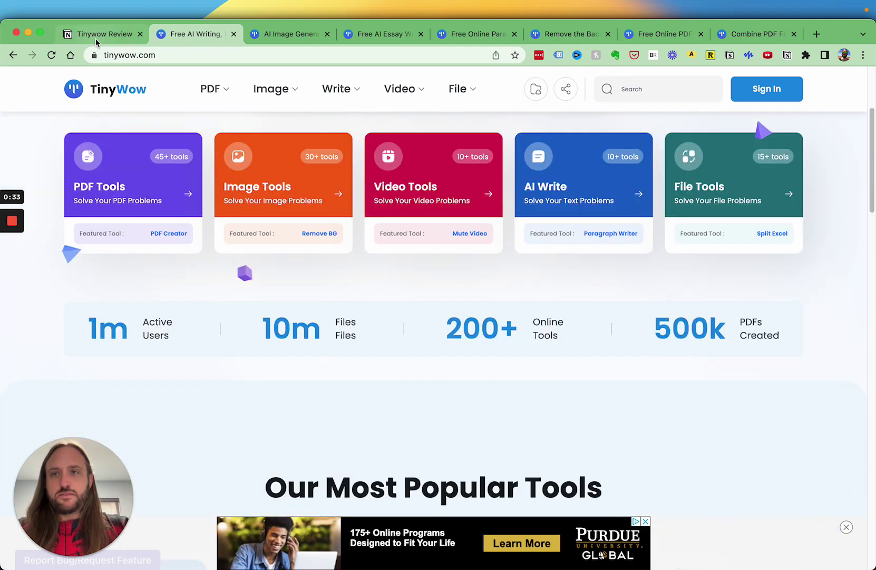
- Alternate between the Notion review and TinyWow homepage, ending on the Most Popular Tools listing
click(96, 34)
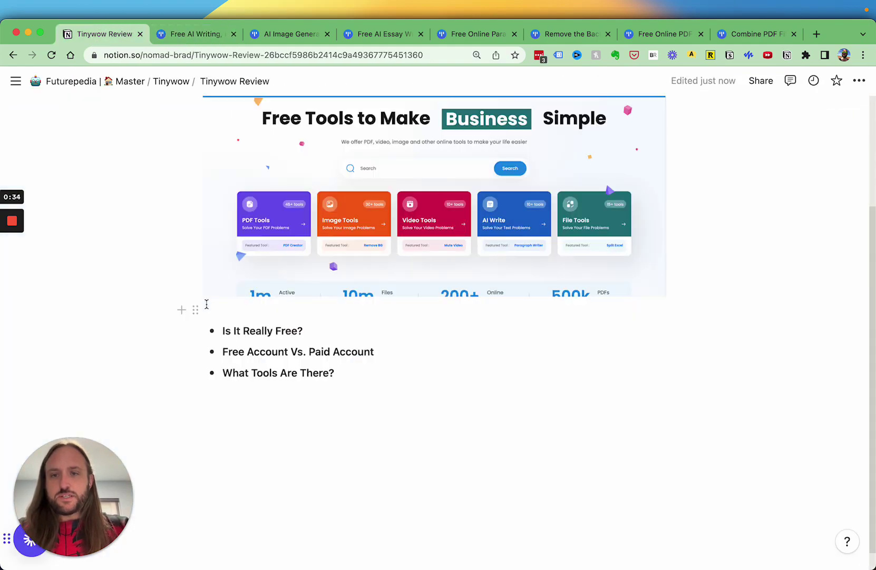
click(195, 34)
scroll(48, 270, up, 2)
scroll(45, 267, up, 3)
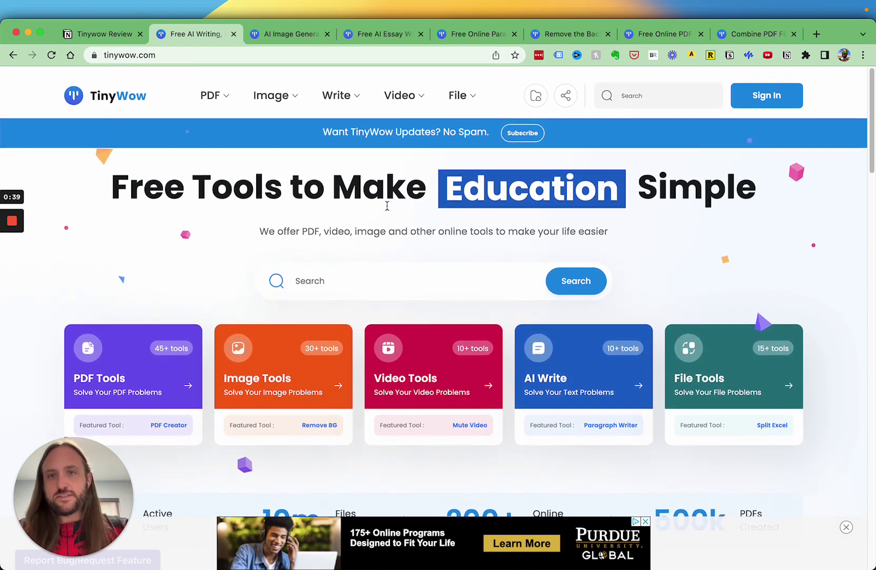
click(103, 34)
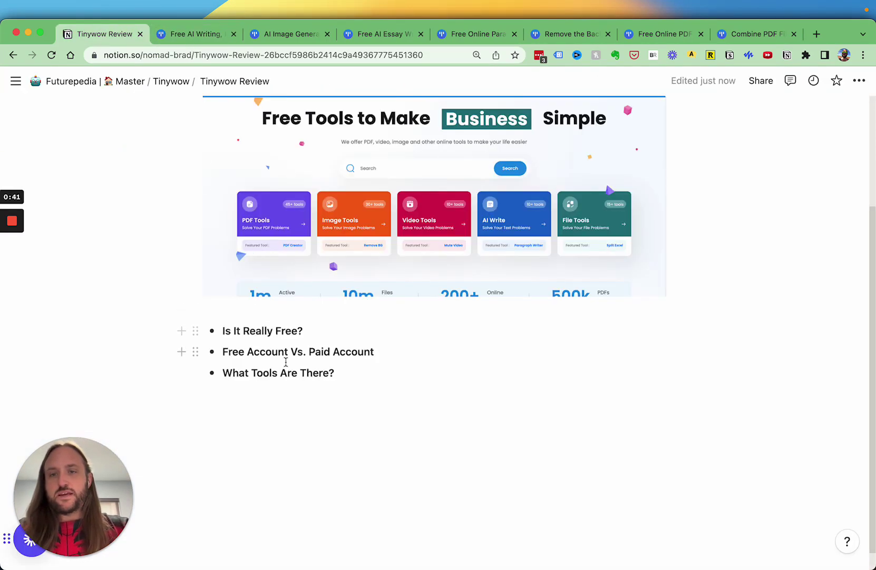
click(198, 35)
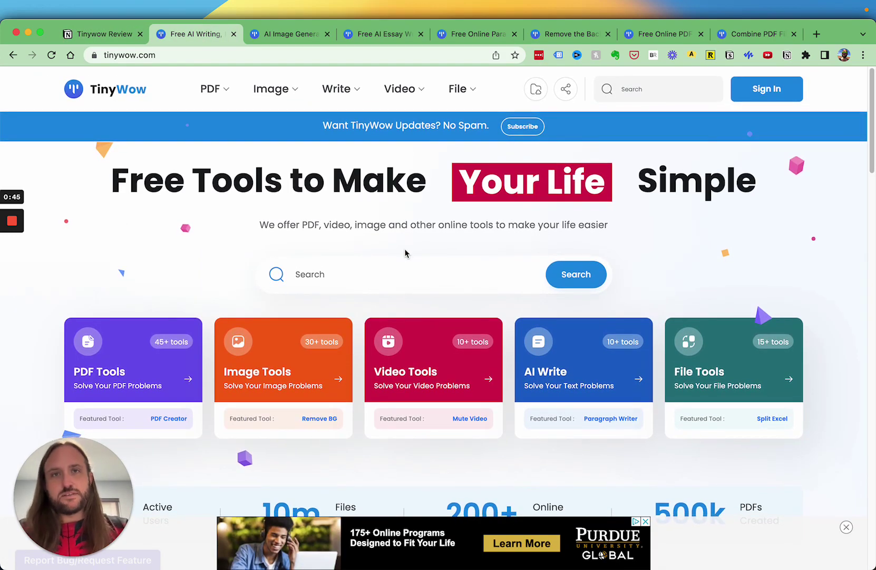
click(103, 35)
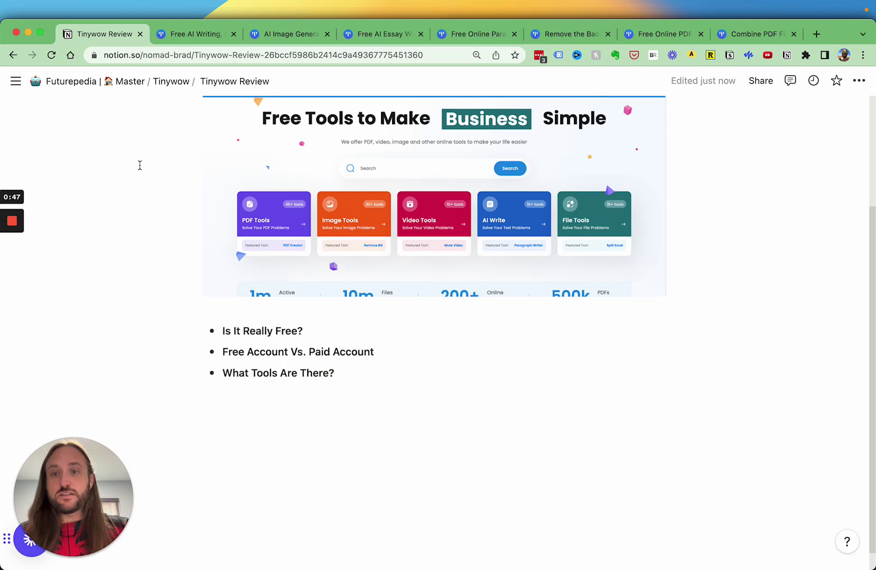
scroll(145, 203, up, 1)
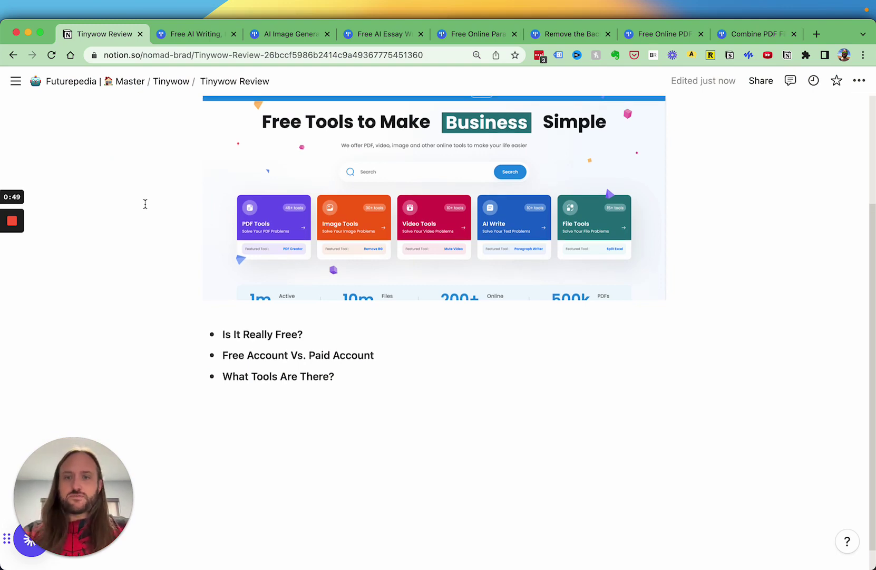
scroll(133, 223, up, 1)
click(201, 41)
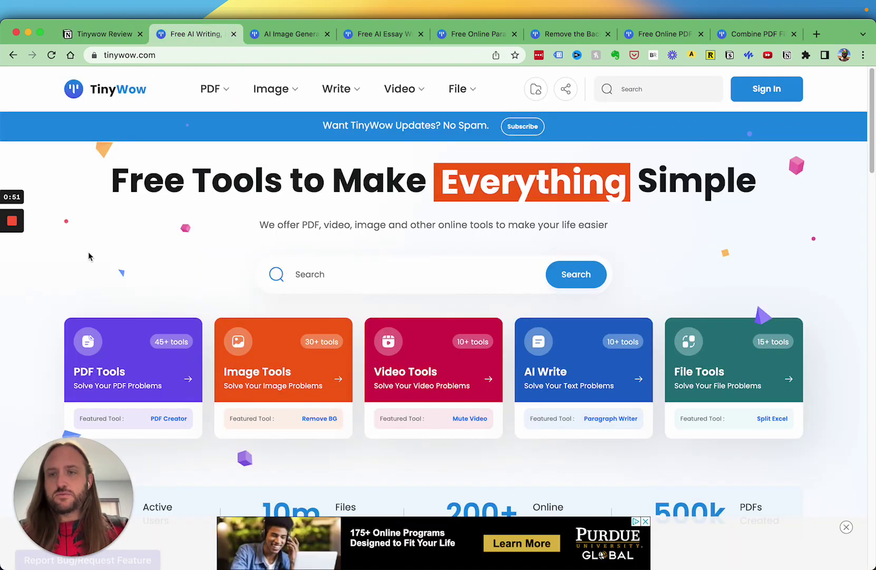
scroll(73, 272, down, 3)
scroll(50, 299, down, 3)
scroll(50, 301, down, 2)
scroll(50, 304, down, 3)
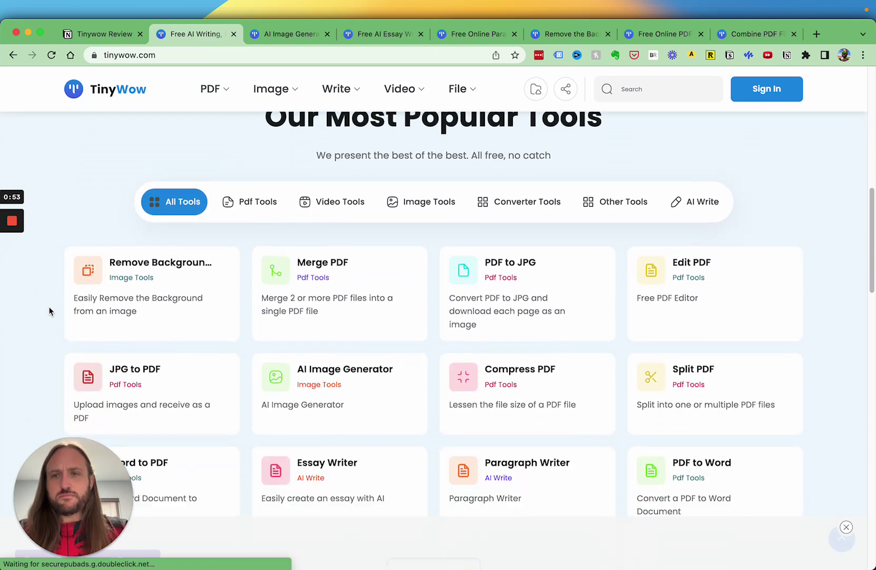
- Show the AI Image Generator page, then the finished transparent-background removal result
click(289, 35)
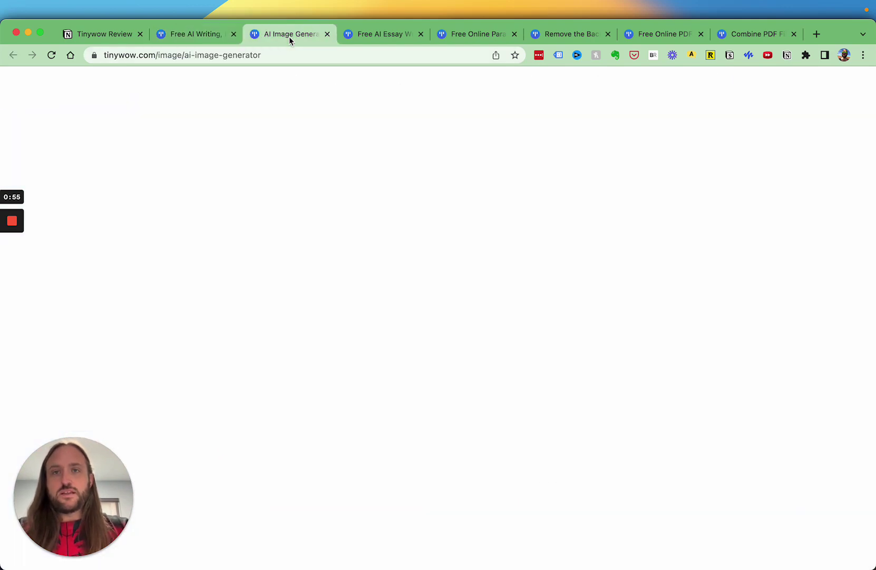
click(563, 35)
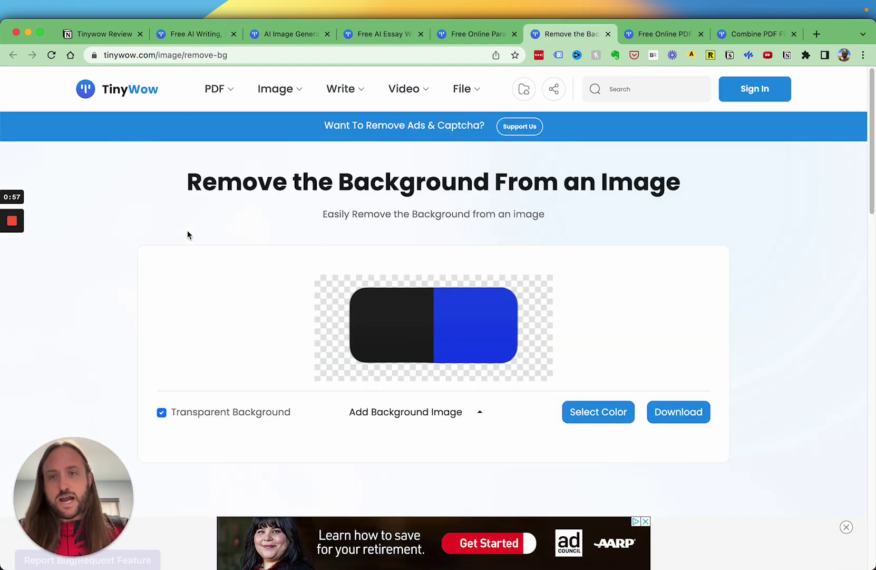
scroll(92, 258, down, 5)
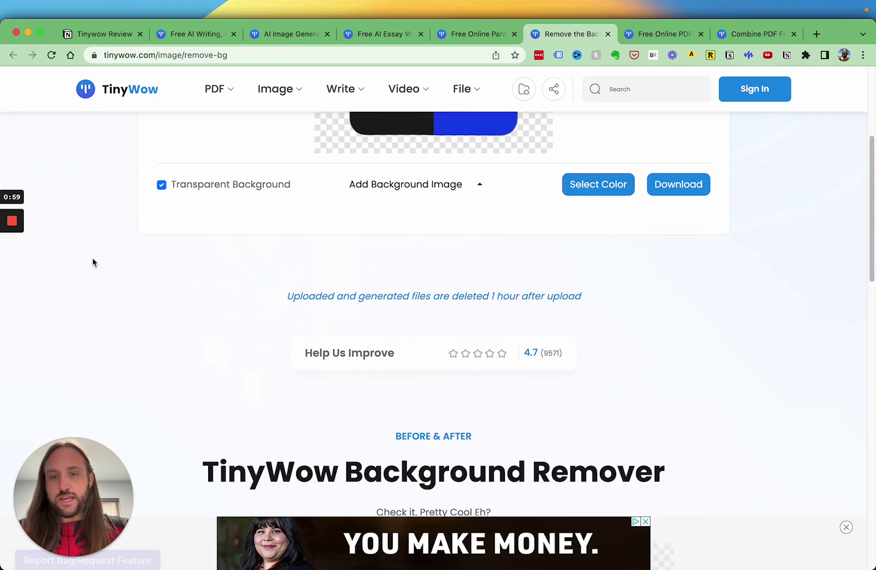
scroll(93, 253, up, 5)
- Leave the Tinywow Review page and bring back TinyWow's homepage tool grid
click(99, 34)
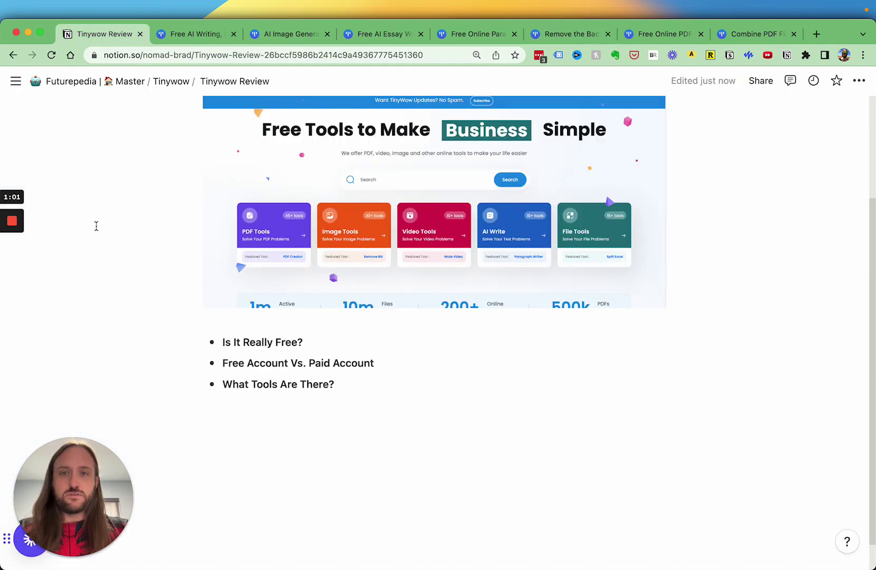
scroll(96, 226, up, 1)
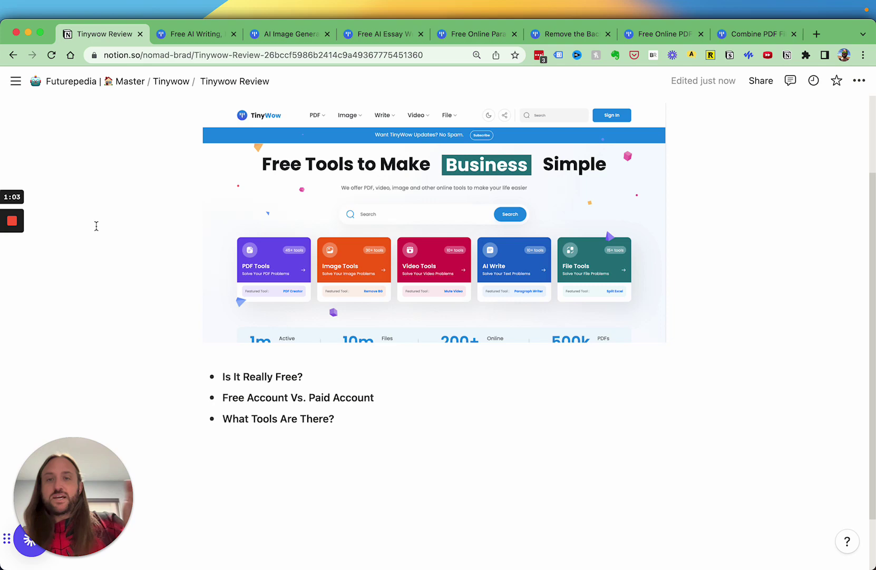
scroll(94, 224, up, 1)
click(192, 33)
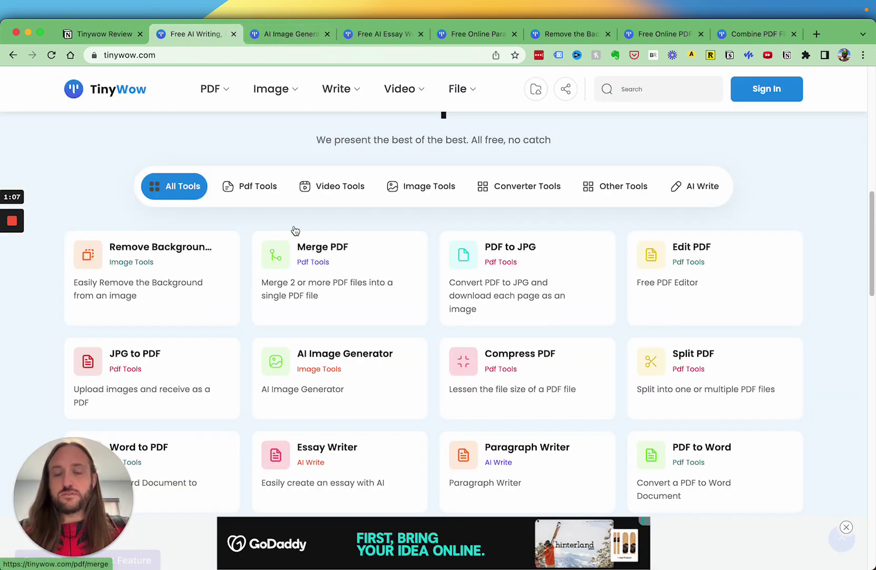
- Look over TinyWow's All Tools grid of PDF, image and AI writing cards, including Edit PDF
click(270, 31)
click(181, 37)
scroll(184, 144, up, 2)
scroll(195, 171, up, 4)
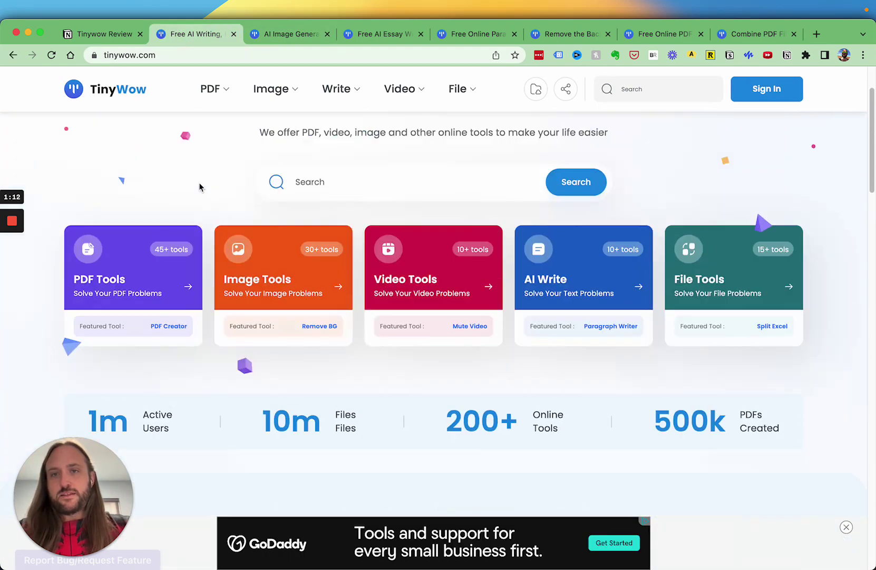
scroll(145, 293, down, 1)
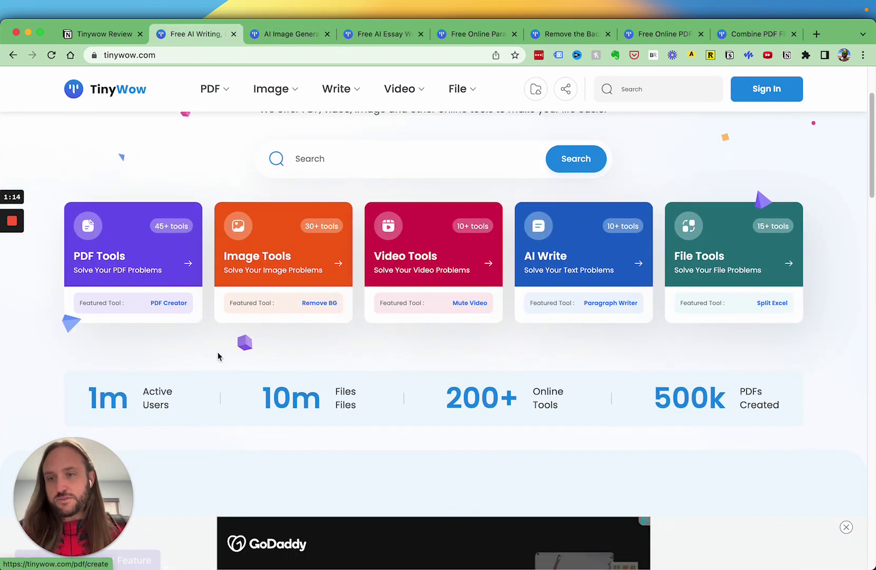
scroll(220, 351, down, 5)
scroll(245, 334, down, 2)
scroll(244, 333, down, 2)
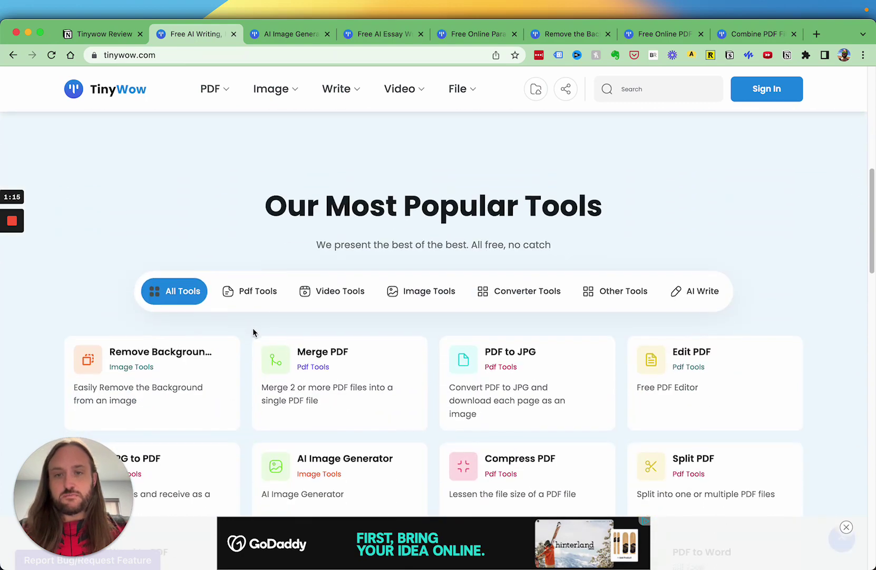
scroll(252, 331, down, 2)
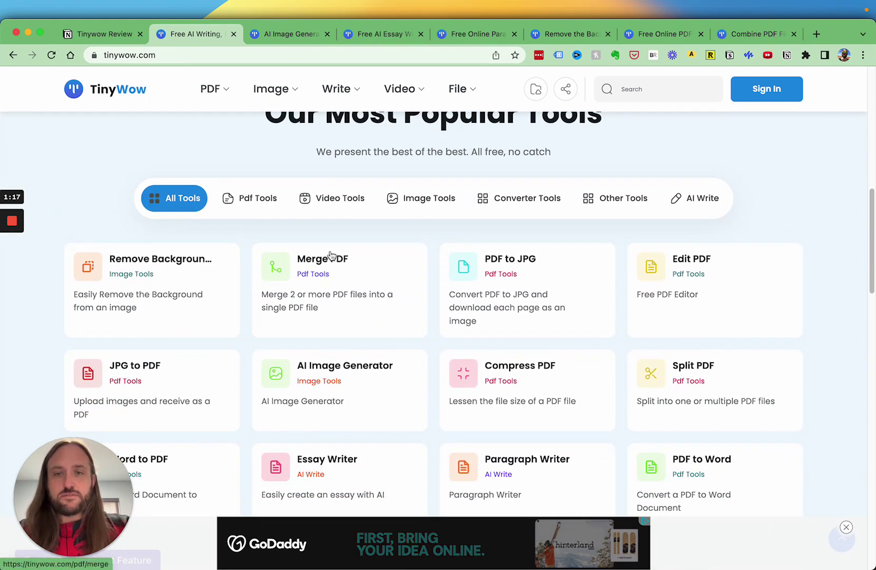
scroll(245, 238, down, 1)
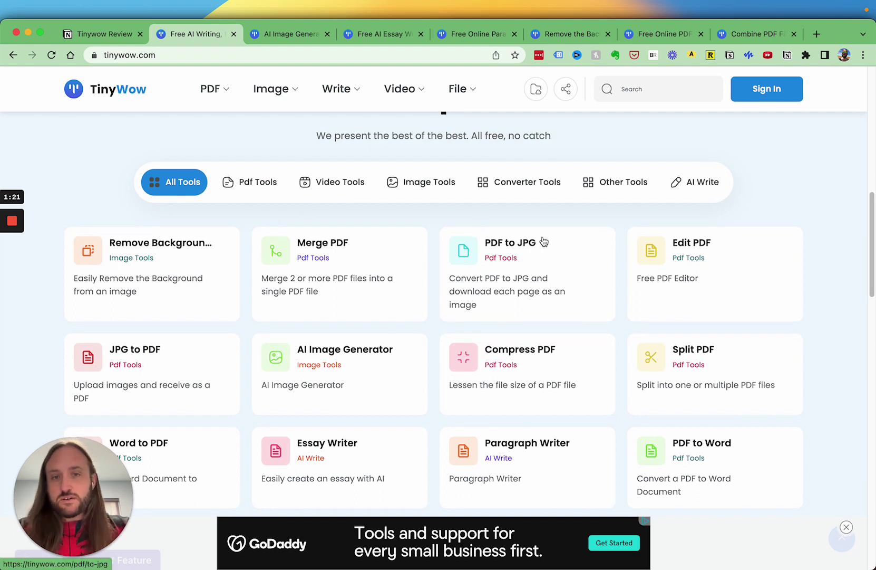
scroll(544, 241, down, 1)
scroll(541, 251, down, 2)
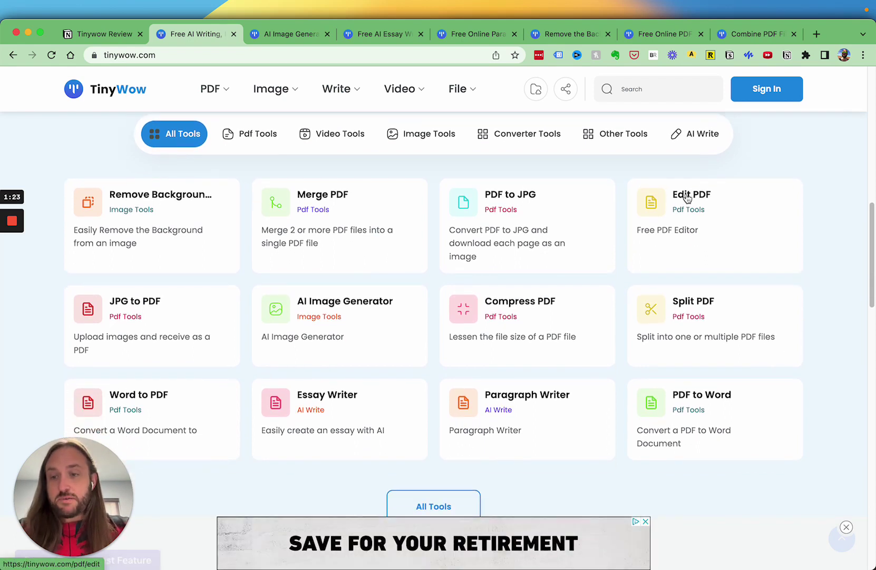
click(674, 198)
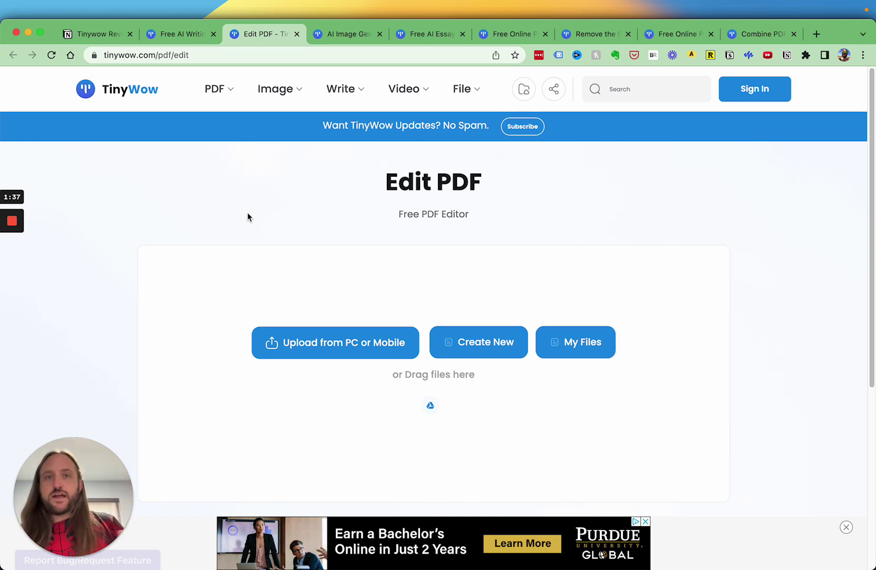
click(164, 38)
click(99, 38)
click(168, 37)
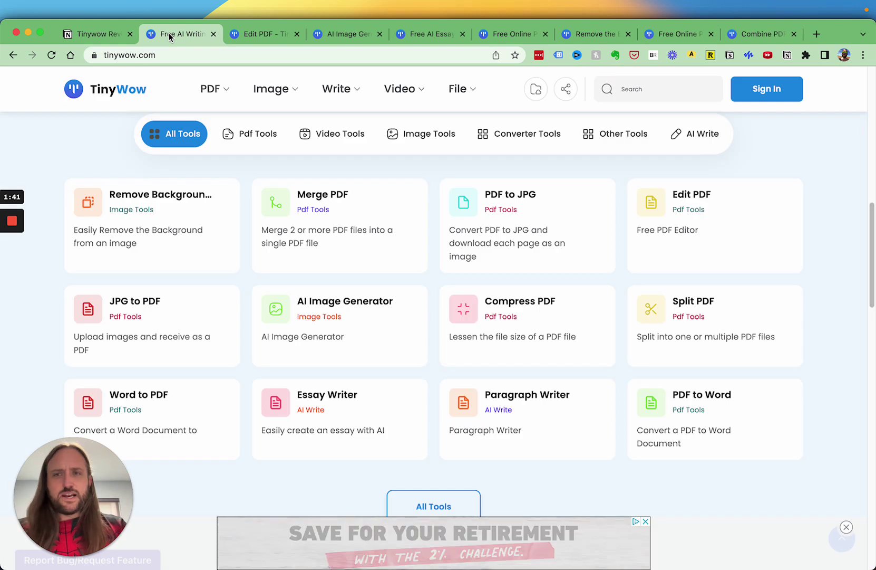
scroll(52, 166, up, 1)
scroll(51, 167, down, 2)
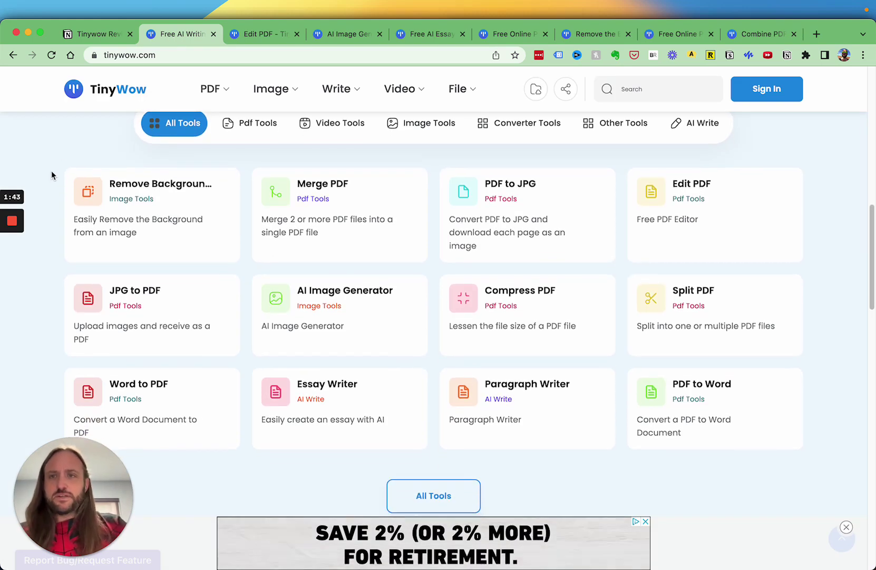
scroll(51, 176, down, 1)
scroll(51, 177, up, 1)
scroll(69, 198, down, 1)
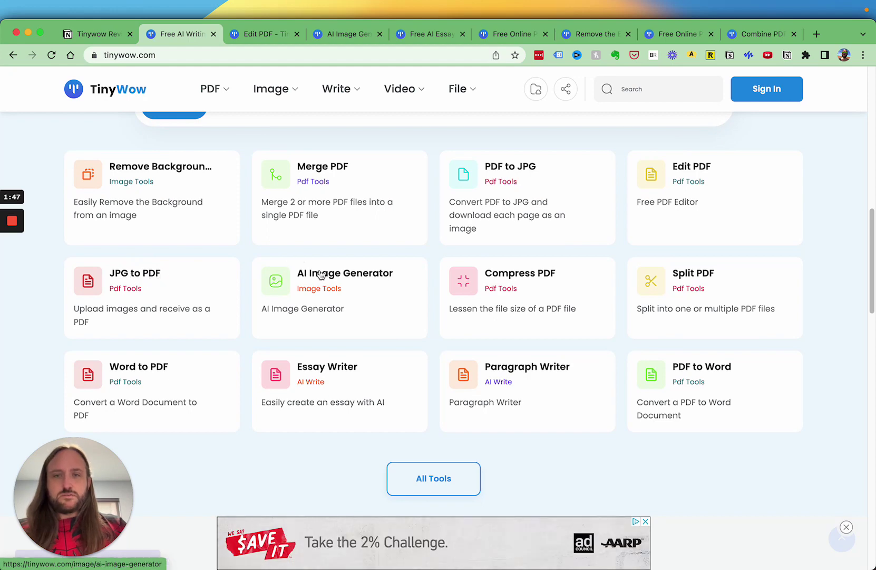
scroll(372, 204, up, 1)
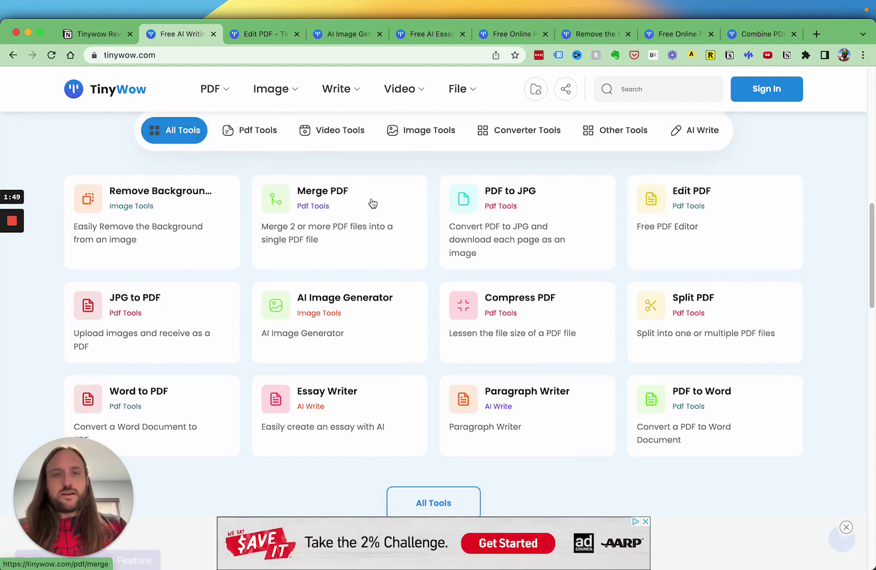
scroll(411, 258, up, 1)
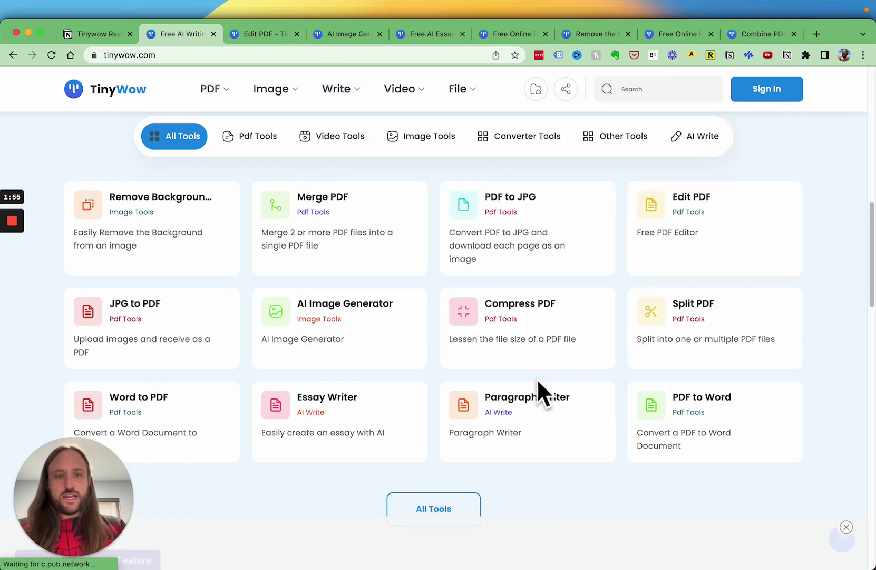
- Generate an essay in Essay Writer with the topic 'Write an essay about ai tools'
click(430, 35)
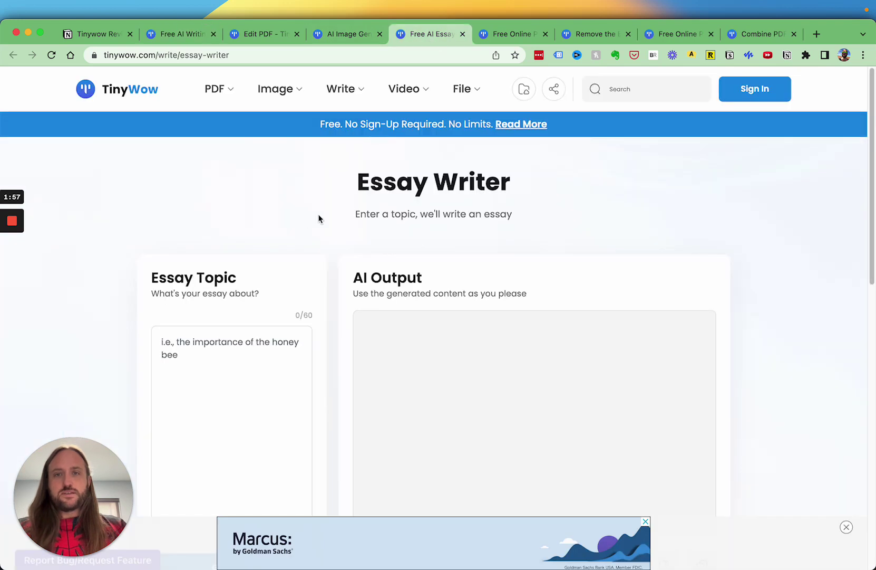
scroll(310, 235, down, 2)
click(201, 315)
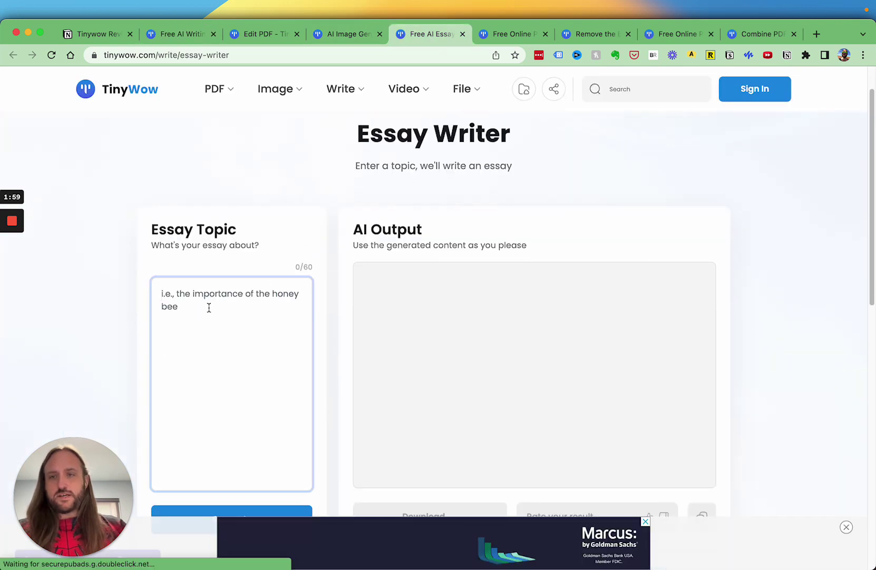
text(Write)
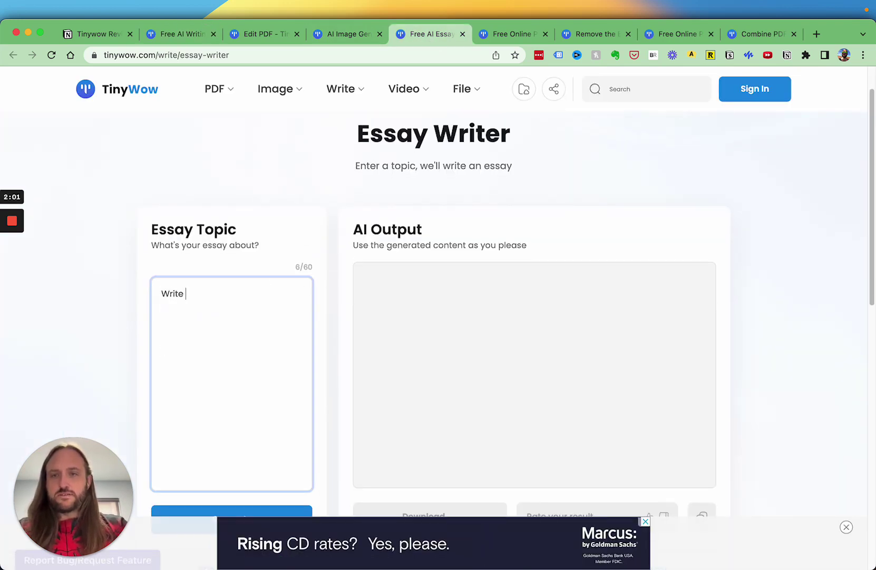
text( an essay about a)
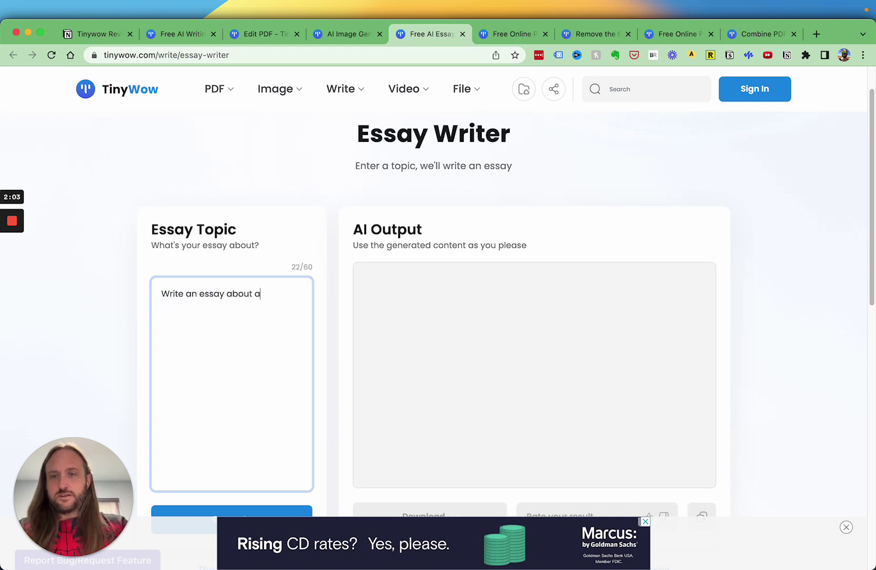
text(i tools)
scroll(121, 362, down, 3)
click(230, 398)
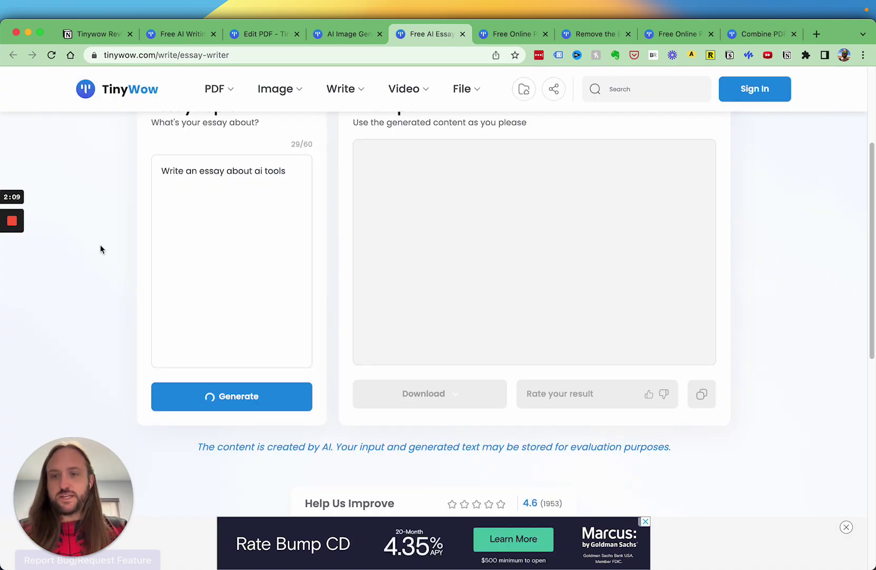
scroll(102, 239, up, 1)
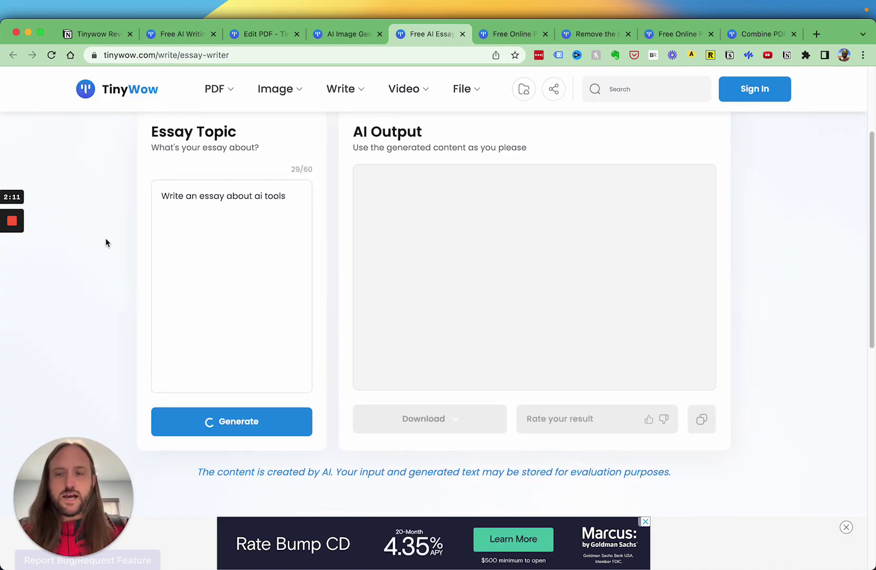
scroll(111, 232, up, 1)
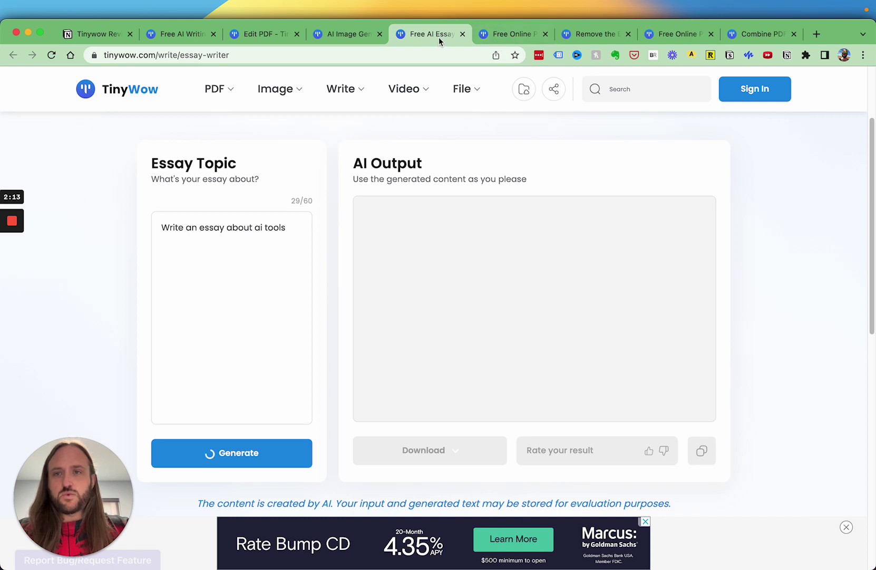
- Generate a Paragraph Writer result for 'write a paragraph about ai tools' in an Excited tone
click(501, 36)
scroll(363, 176, down, 2)
click(261, 286)
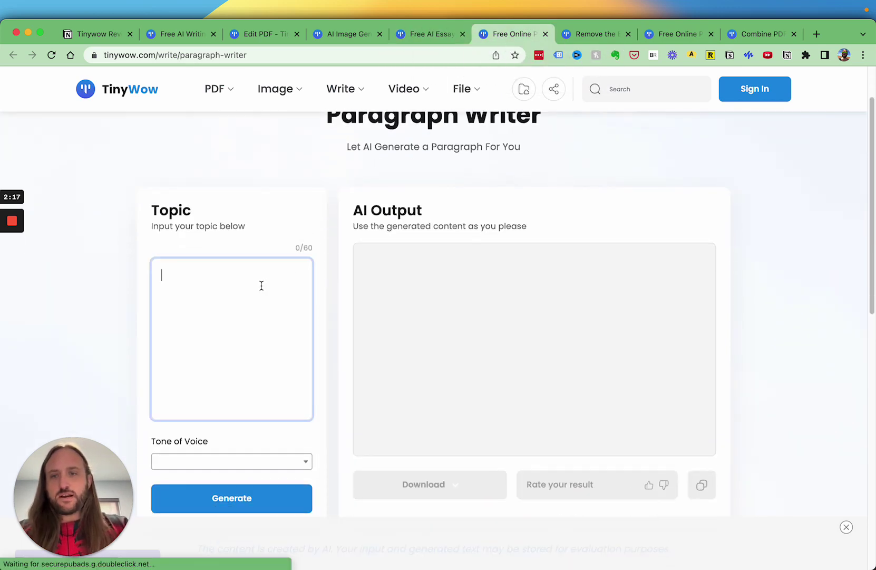
text(write a paragraph abo)
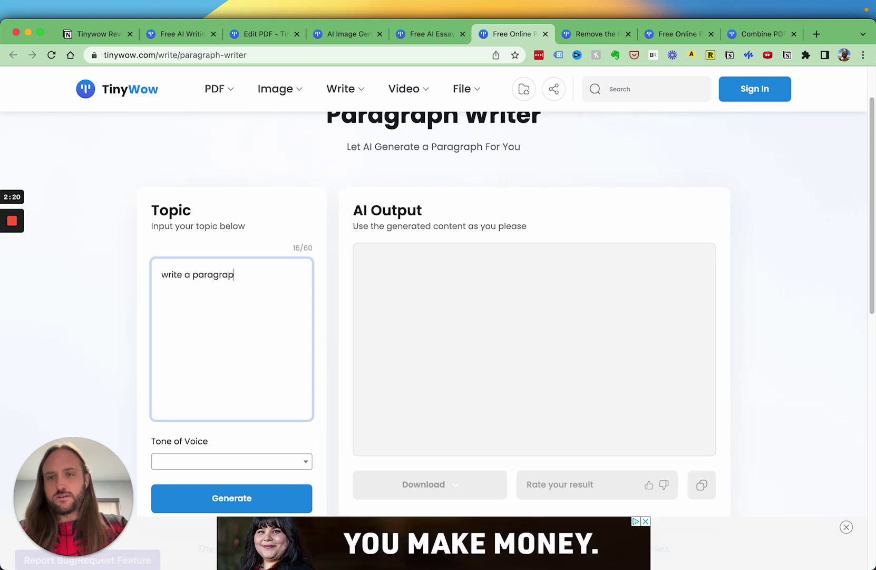
text(ut ai tools)
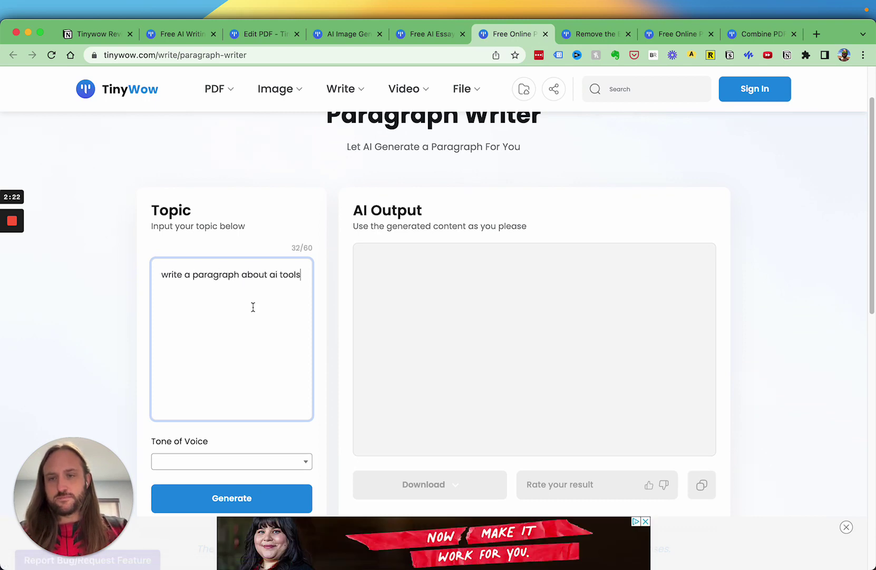
click(209, 462)
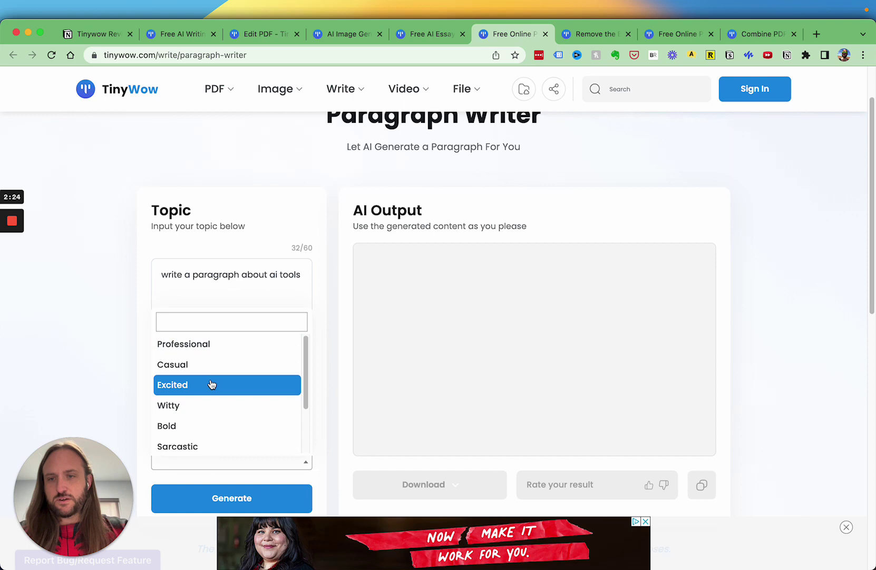
click(211, 383)
click(238, 493)
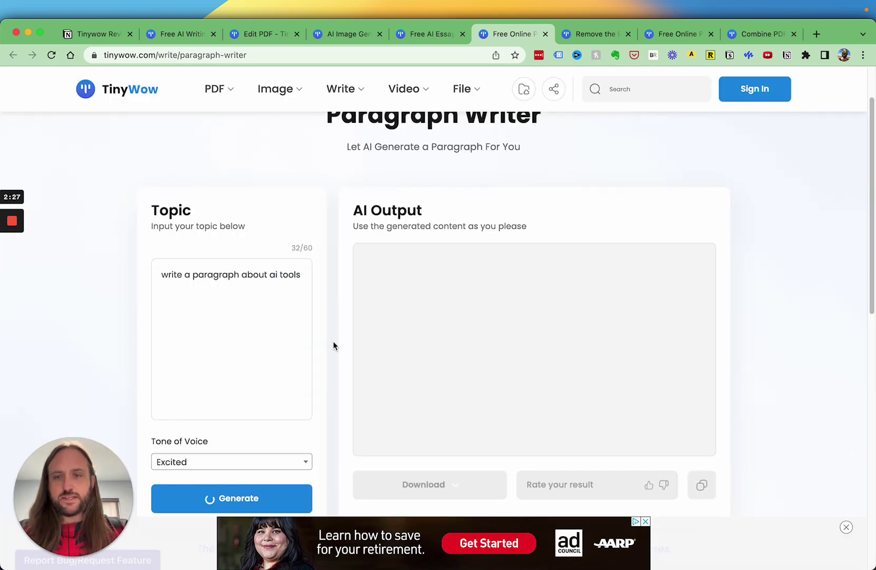
- Review the AI tools essay and excited paragraph, then the background-removed image
click(430, 34)
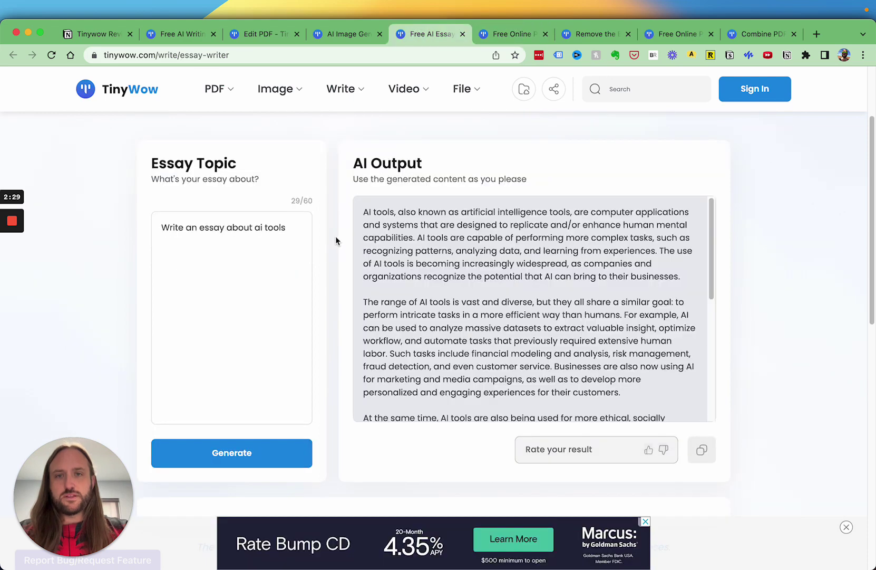
scroll(425, 241, down, 1)
scroll(425, 241, down, 1)
scroll(426, 243, down, 5)
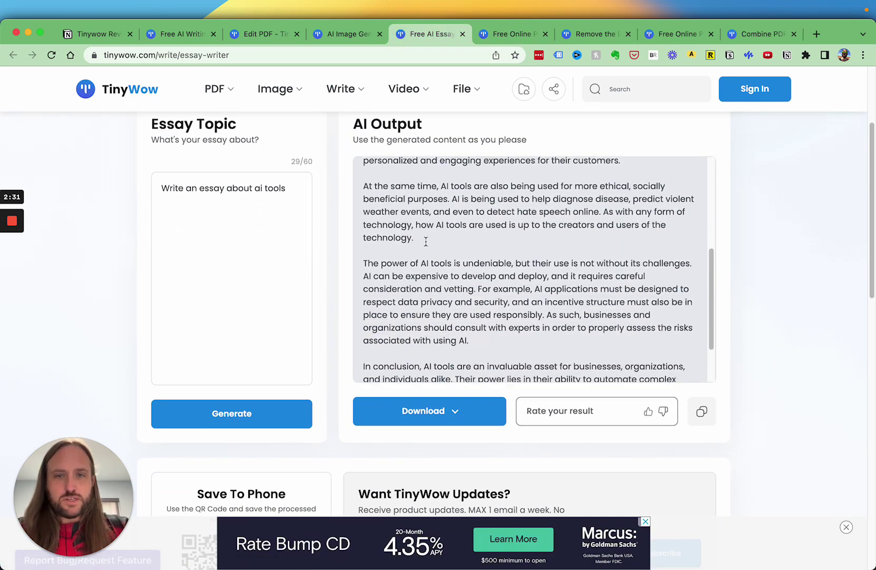
scroll(418, 253, down, 2)
scroll(338, 185, up, 2)
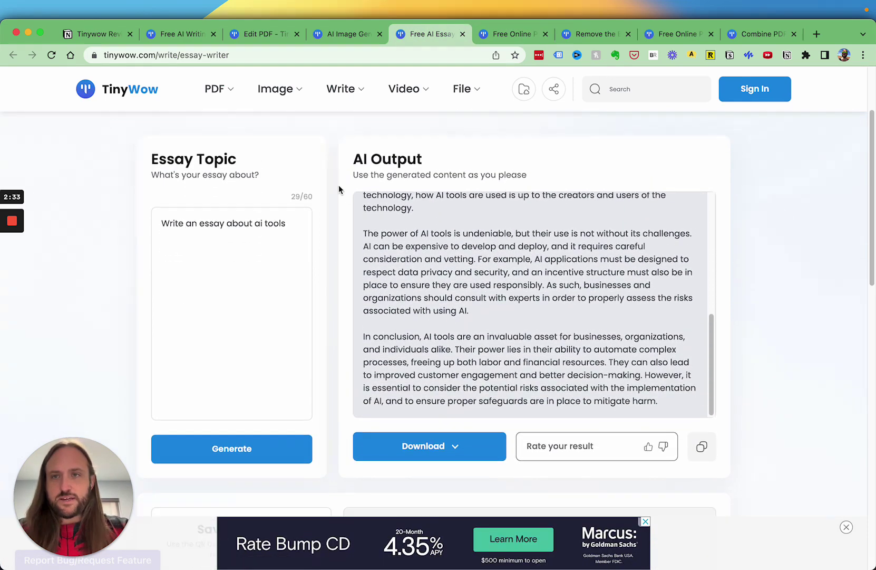
scroll(409, 308, up, 1)
scroll(409, 309, up, 1)
scroll(401, 261, up, 3)
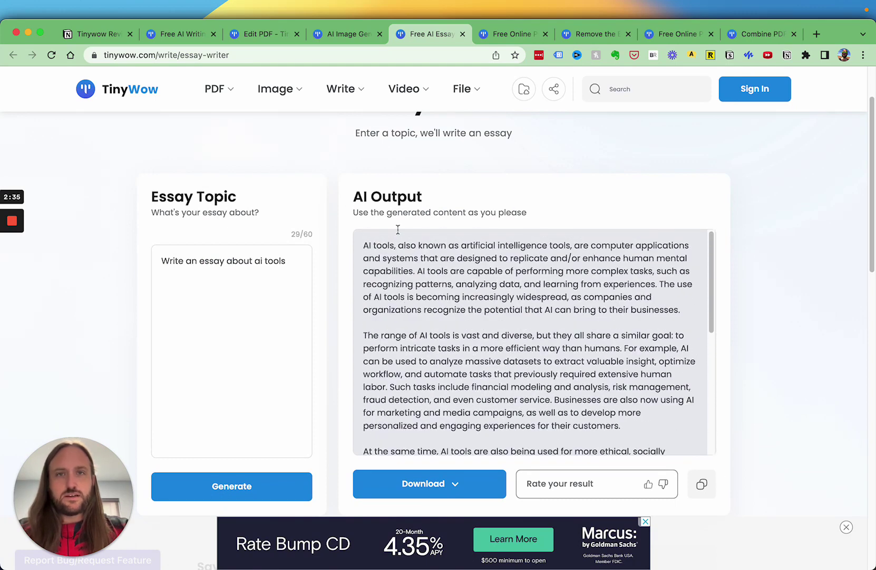
click(489, 34)
scroll(330, 261, down, 1)
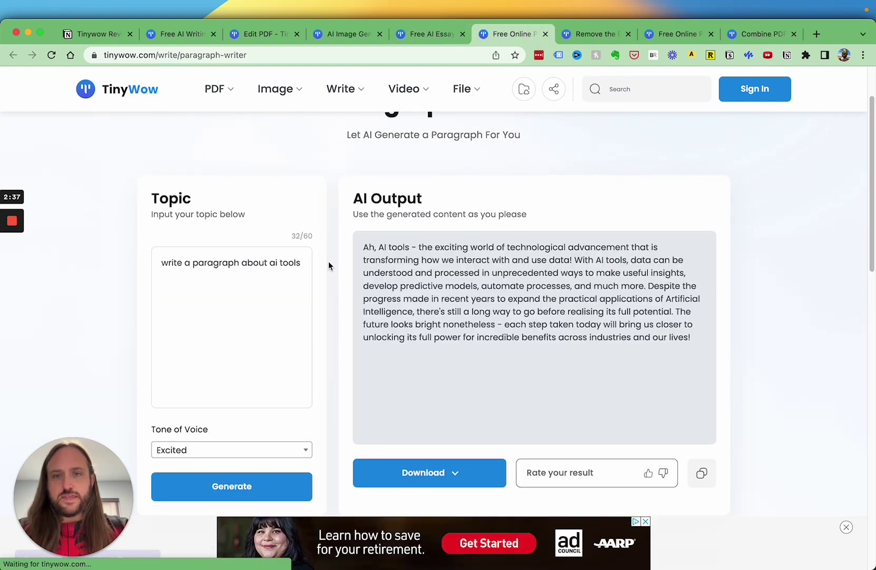
scroll(428, 253, down, 1)
click(593, 35)
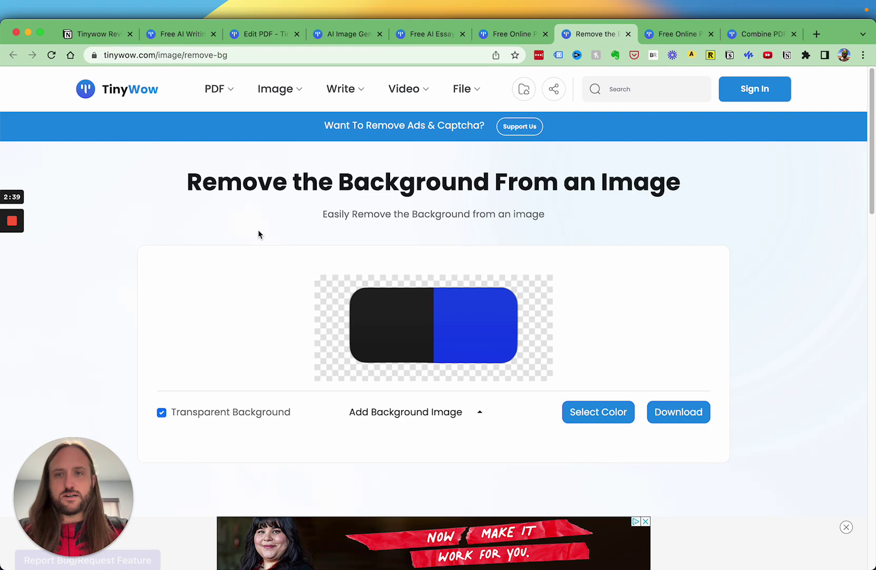
- Reload the background remover to its empty upload state and open Merge PDF Files
click(50, 56)
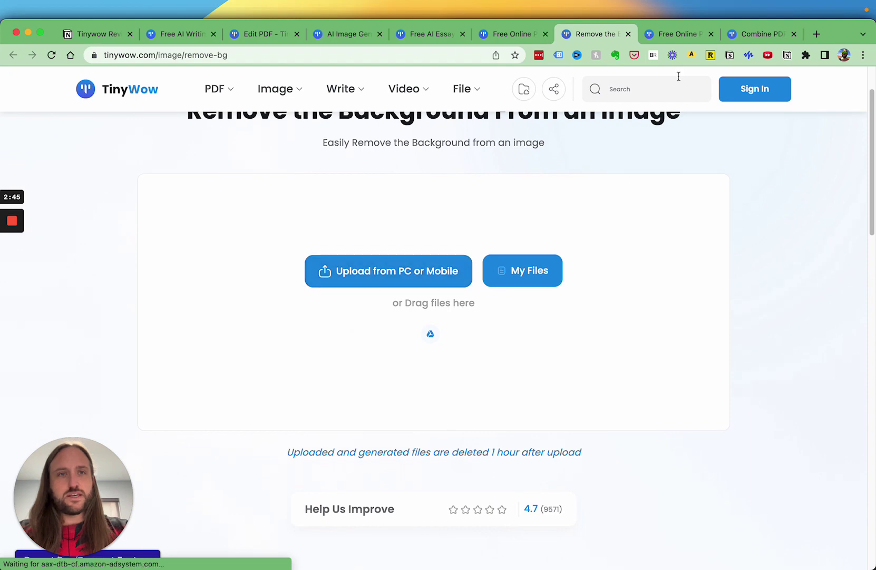
click(678, 35)
scroll(279, 233, down, 2)
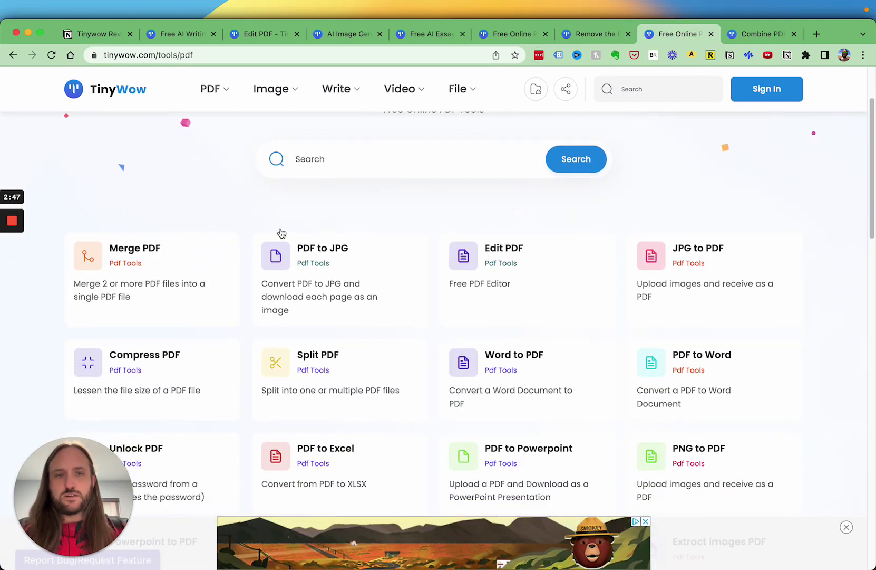
click(753, 34)
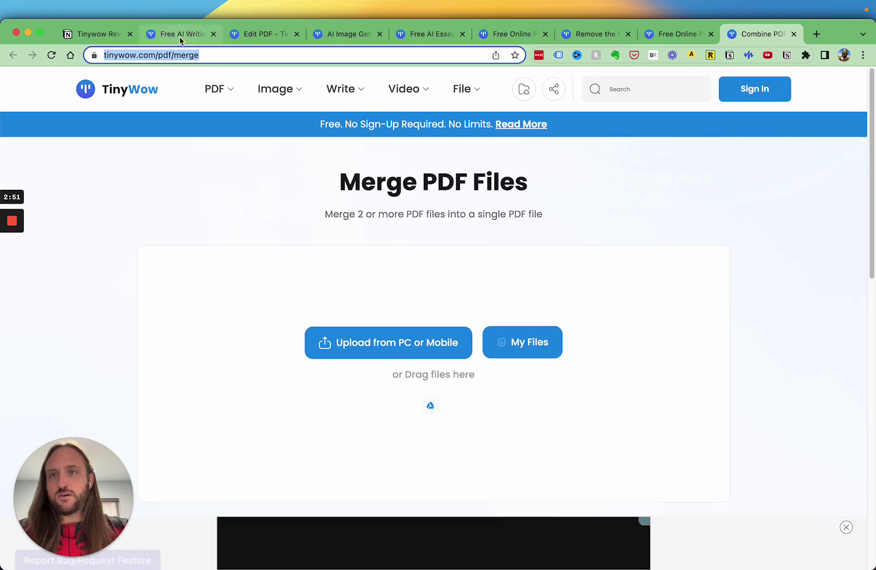
- Bring back TinyWow's homepage top with its headline, search and five category cards
click(180, 34)
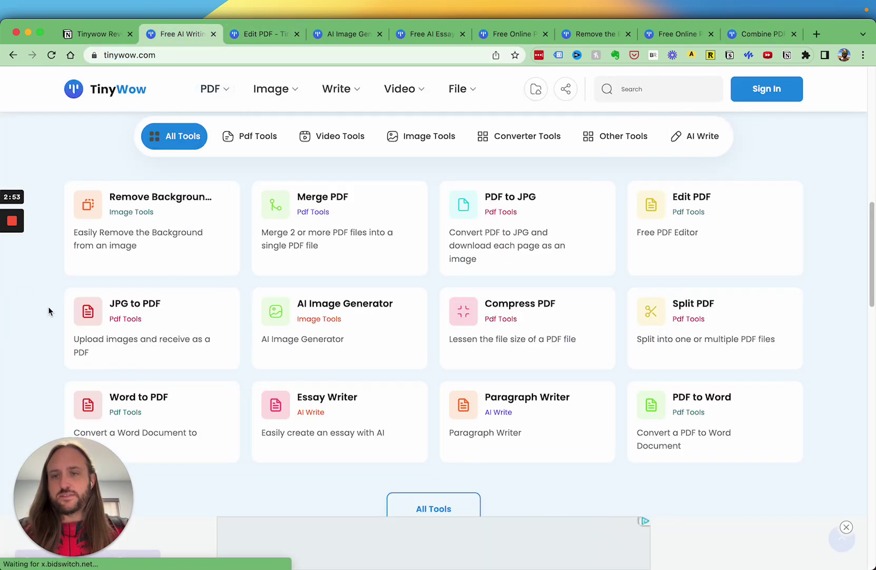
scroll(48, 312, down, 1)
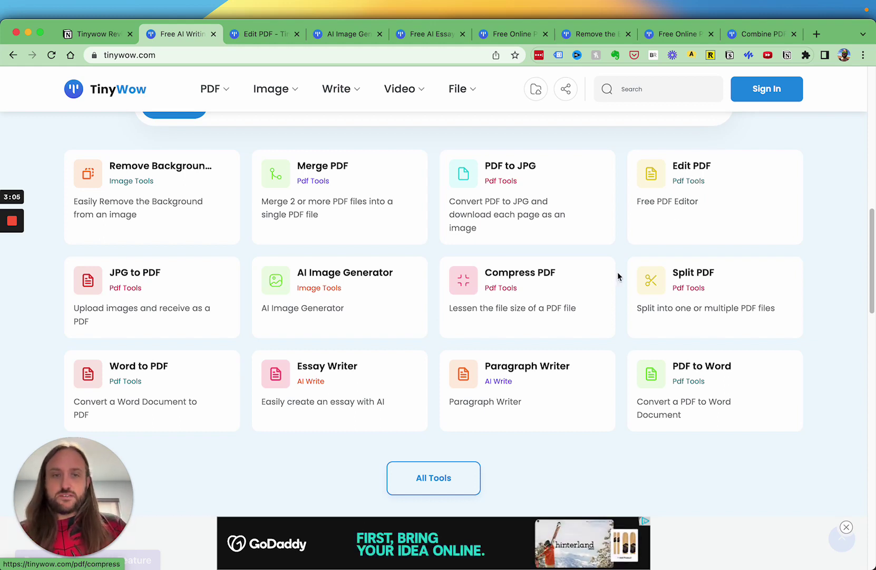
scroll(619, 272, down, 2)
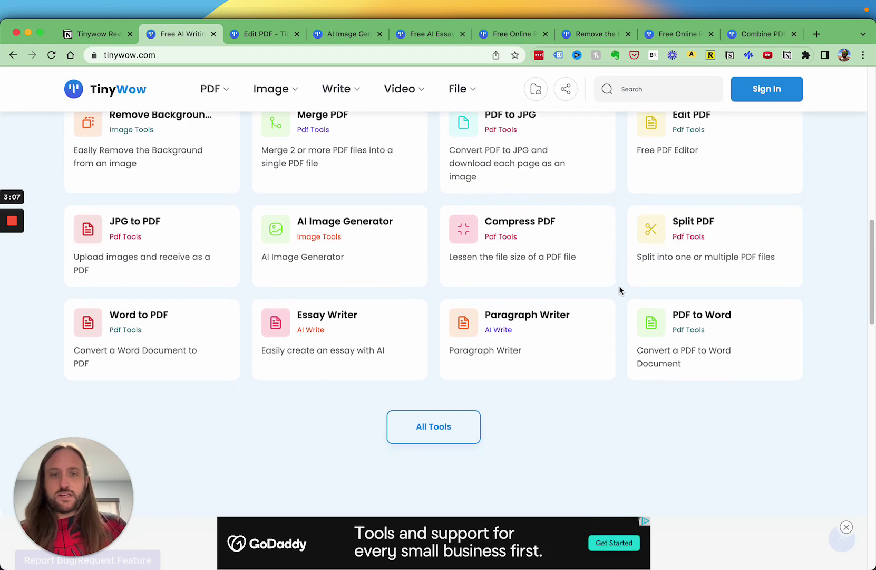
scroll(621, 254, up, 3)
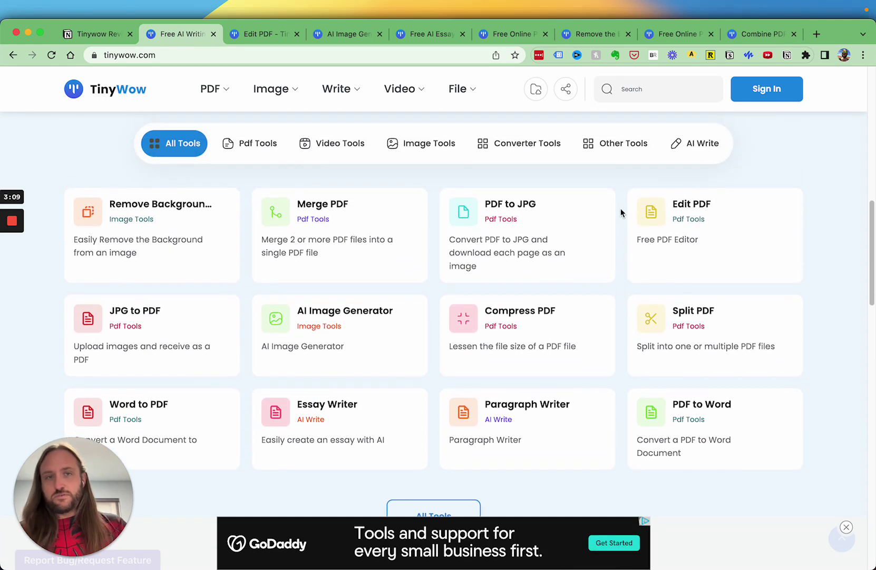
scroll(620, 207, up, 5)
scroll(188, 275, up, 5)
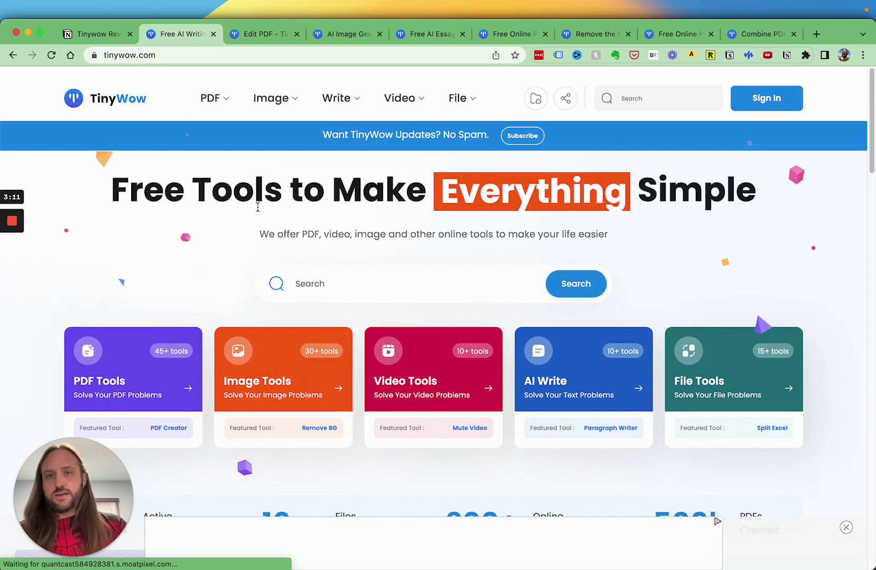